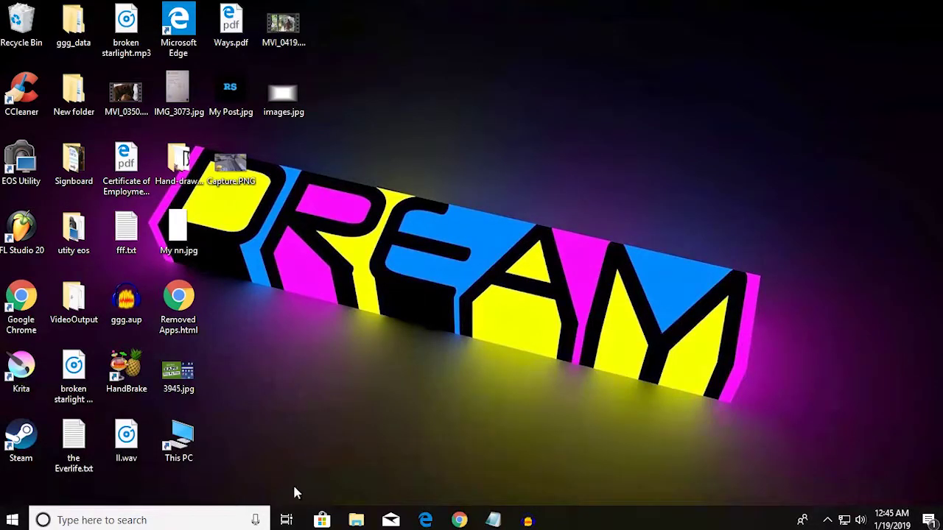
Step: Open the prefetch folder through the Run dialog, grant permanent access to it, and look through its contents
left_click(161, 520)
type("run")
key("Return")
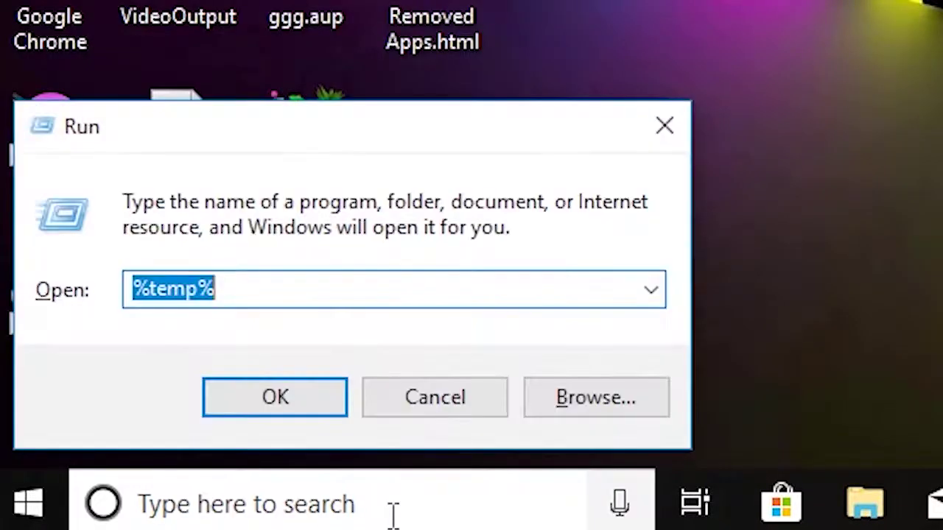
key("BackSpace")
type("pre")
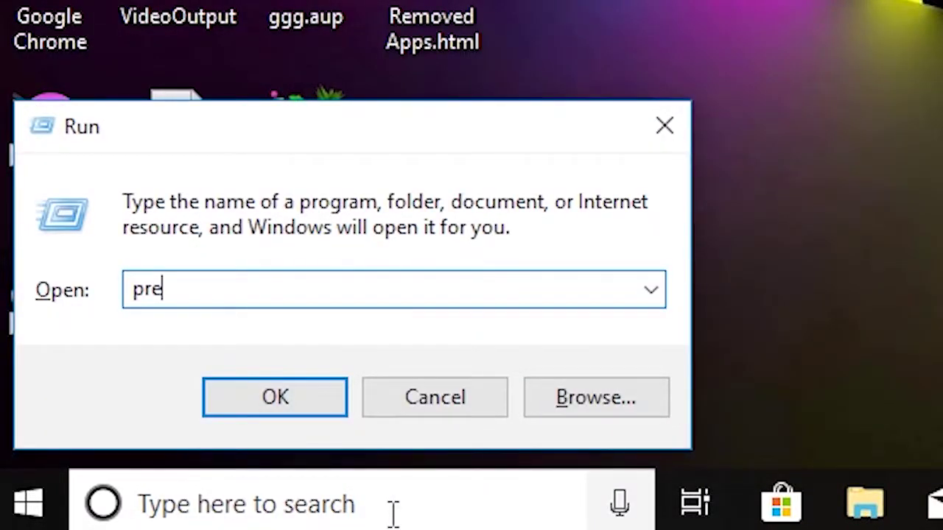
type("fetch")
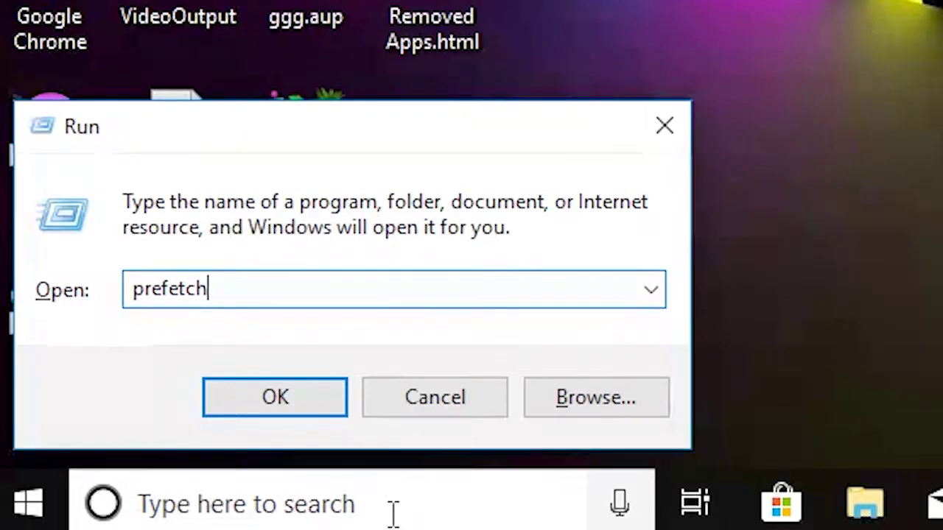
key("Return")
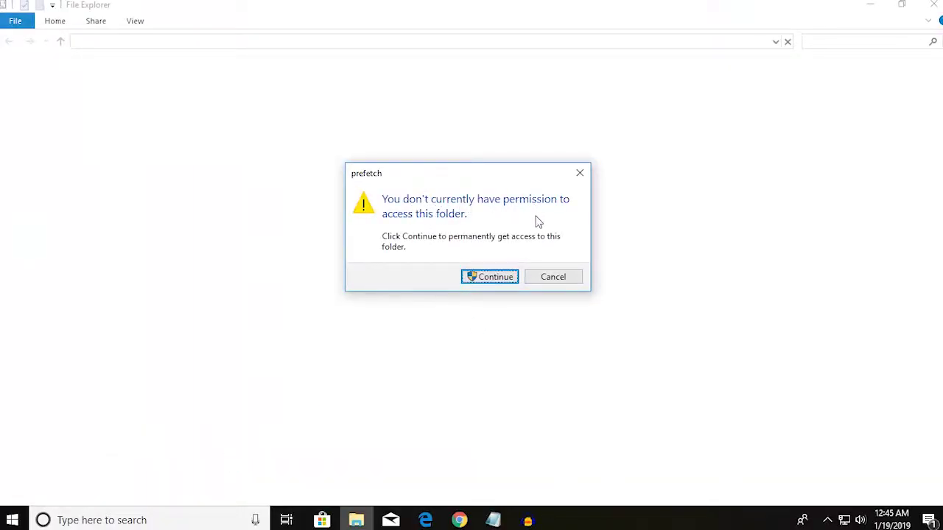
left_click(500, 276)
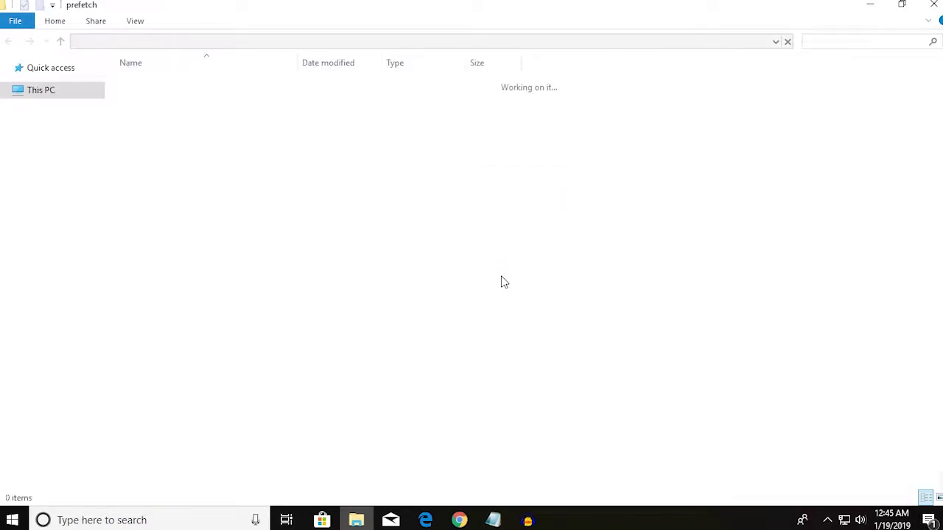
mouse_move(942, 92)
left_mouse_down()
mouse_move(941, 445)
mouse_move(942, 90)
left_mouse_up()
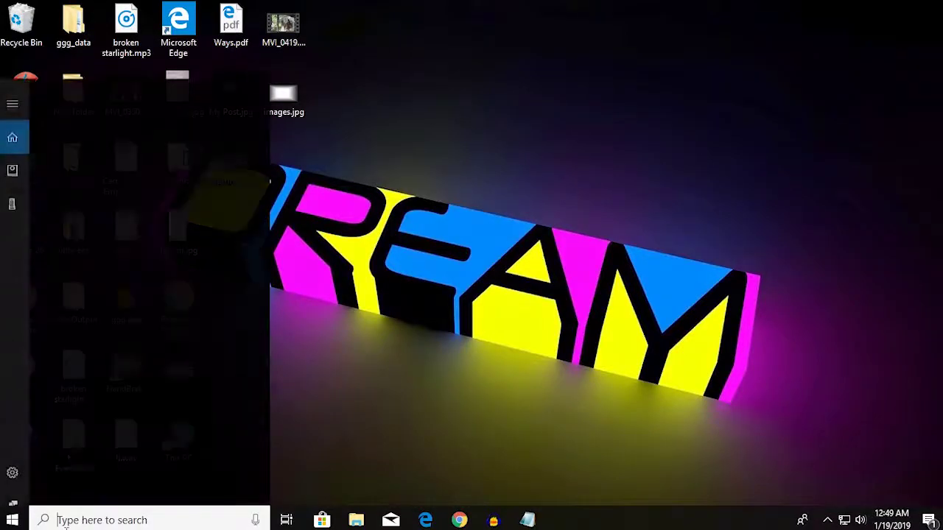
Step: Search for "defra", open Defragment and Optimize Drives, and select the (H:) drive
type("defra")
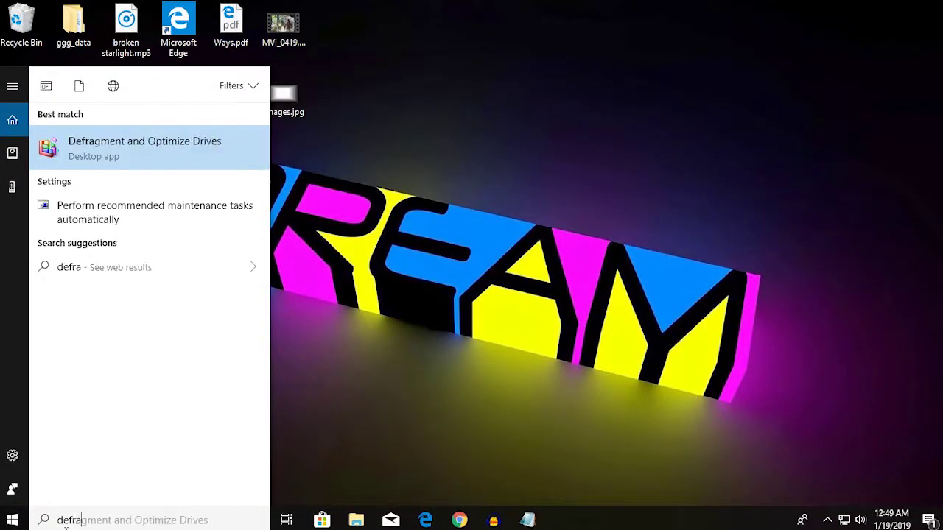
key("Return")
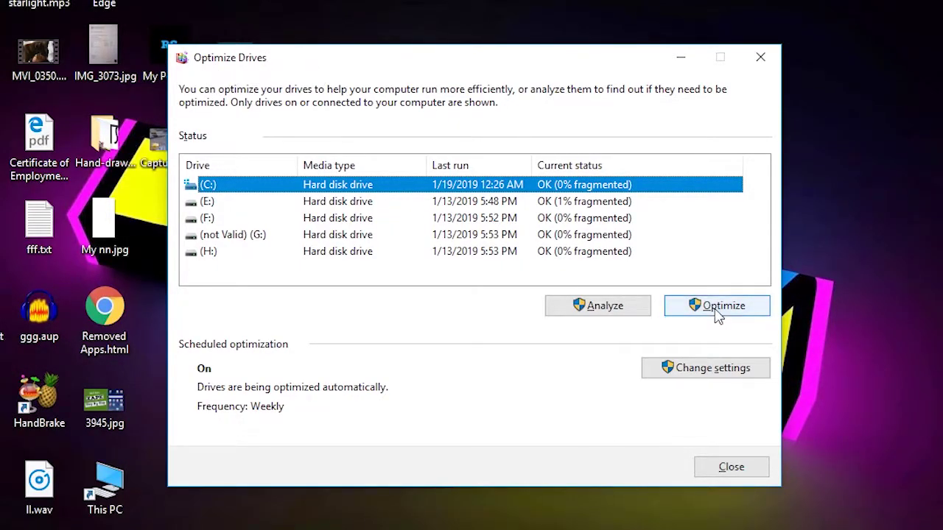
left_click(558, 218)
left_click(556, 251)
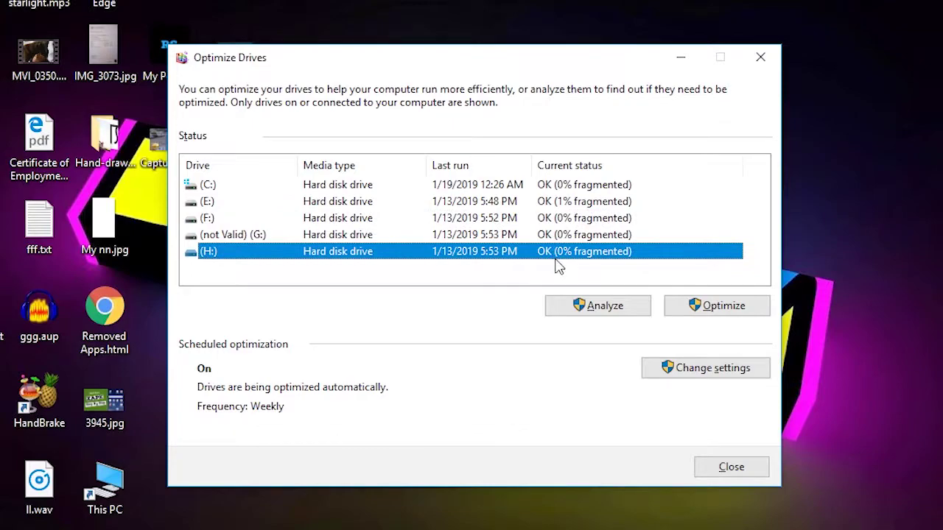
Step: Examine the frequency choices in the drive optimization schedule and close it without changing anything
left_click(705, 367)
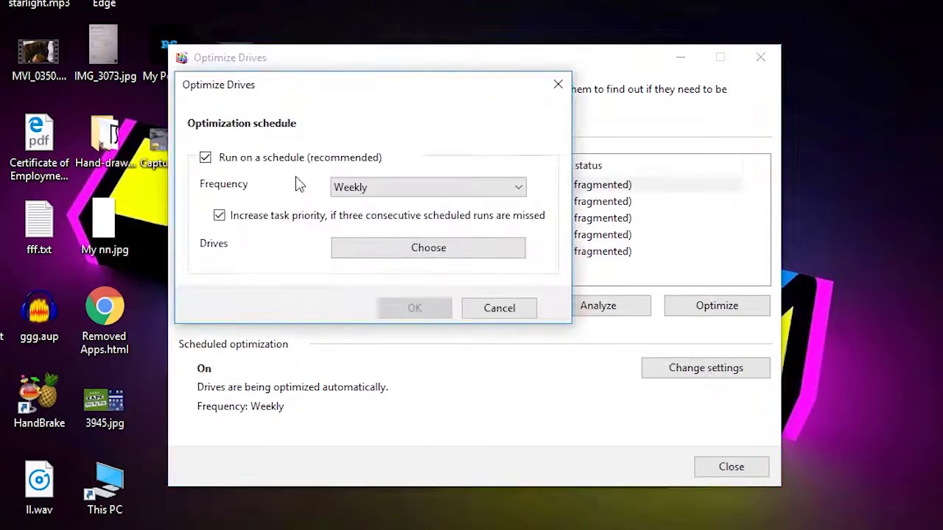
left_click(403, 191)
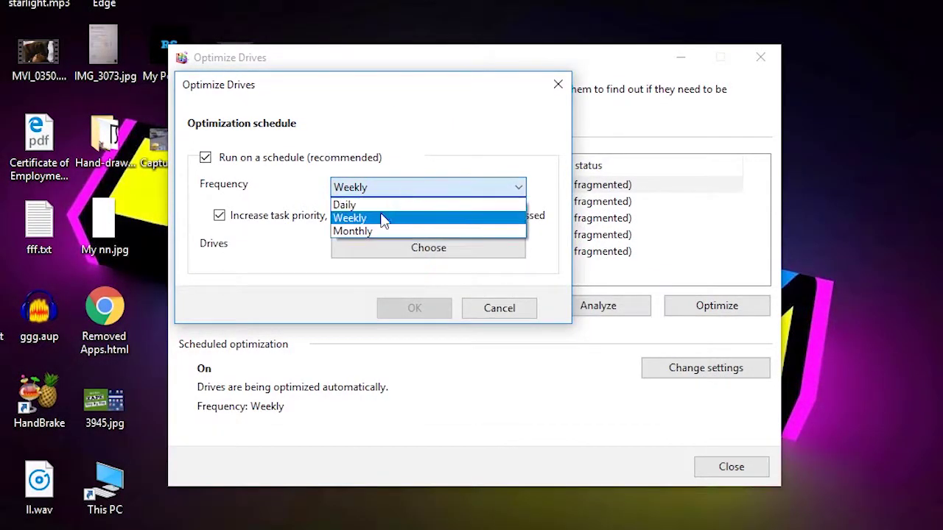
left_click(414, 187)
left_click(558, 84)
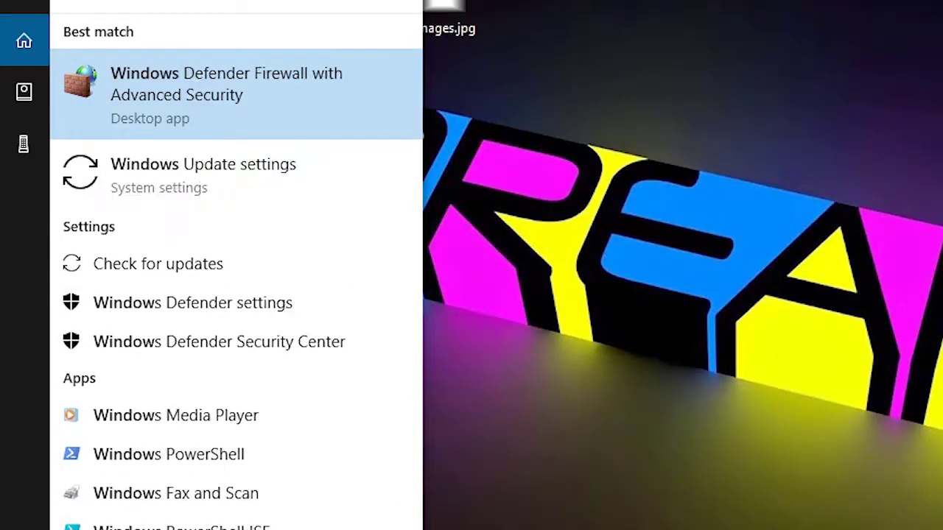
Step: Search for "windows me" and open Windows Memory Diagnostic
type("me")
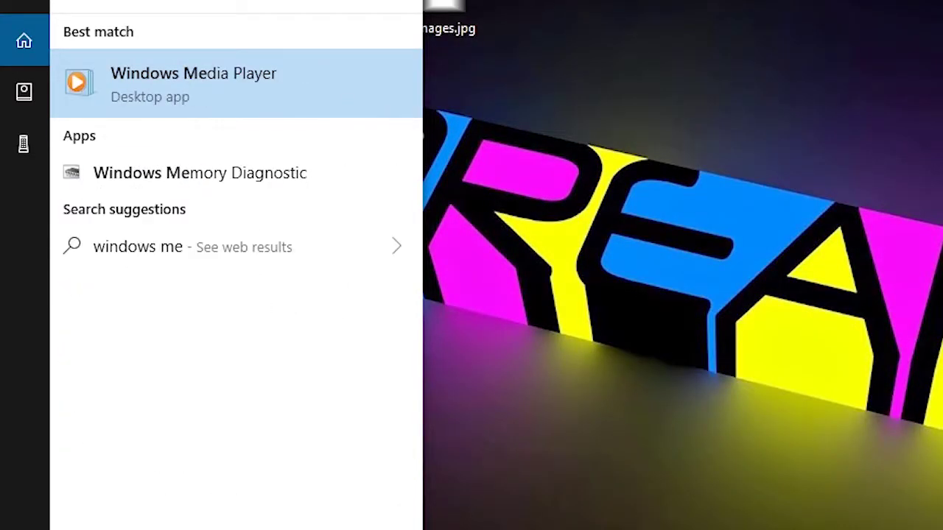
left_click(361, 177)
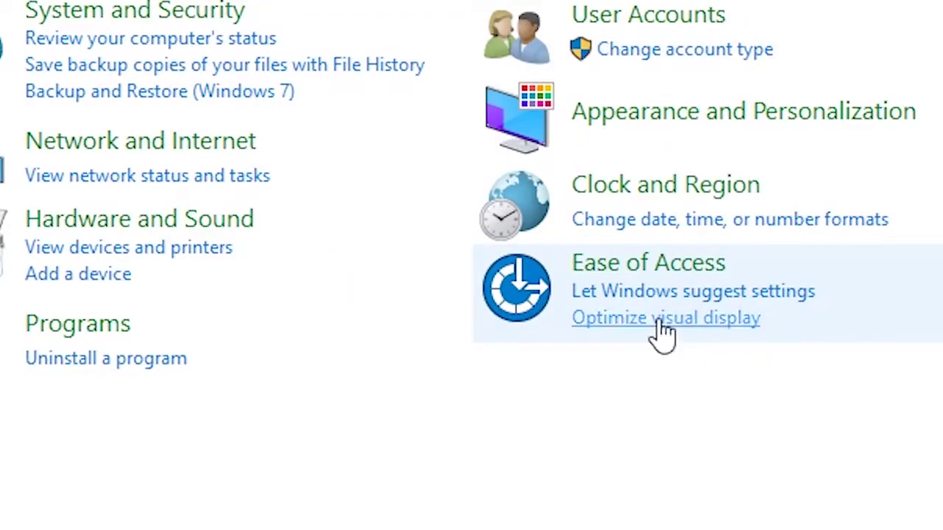
Step: Open the Optimize visual display settings and try the option that turns off all unnecessary animations
left_click(663, 320)
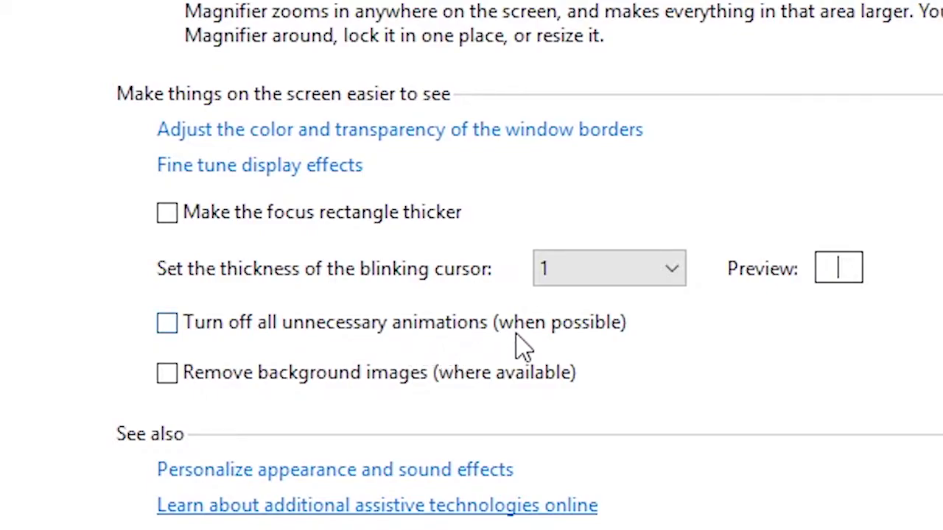
left_click(169, 326)
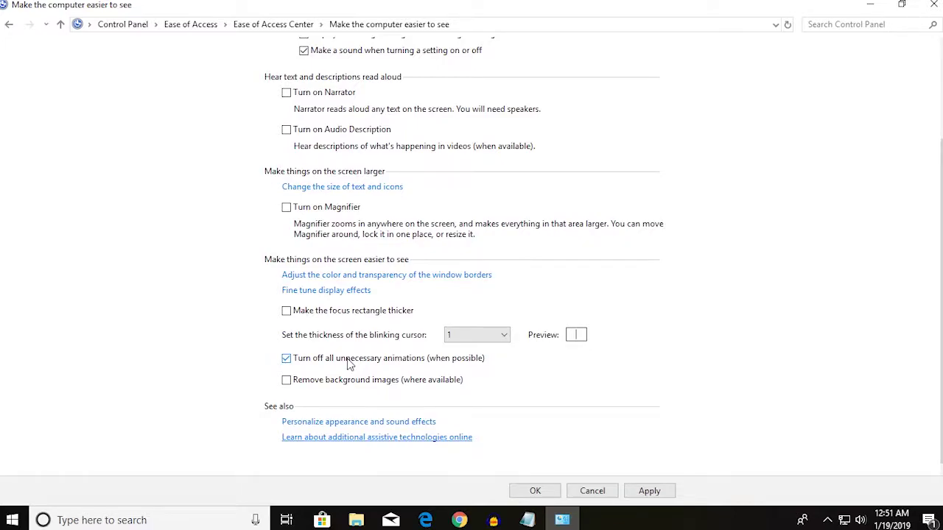
left_click(286, 357)
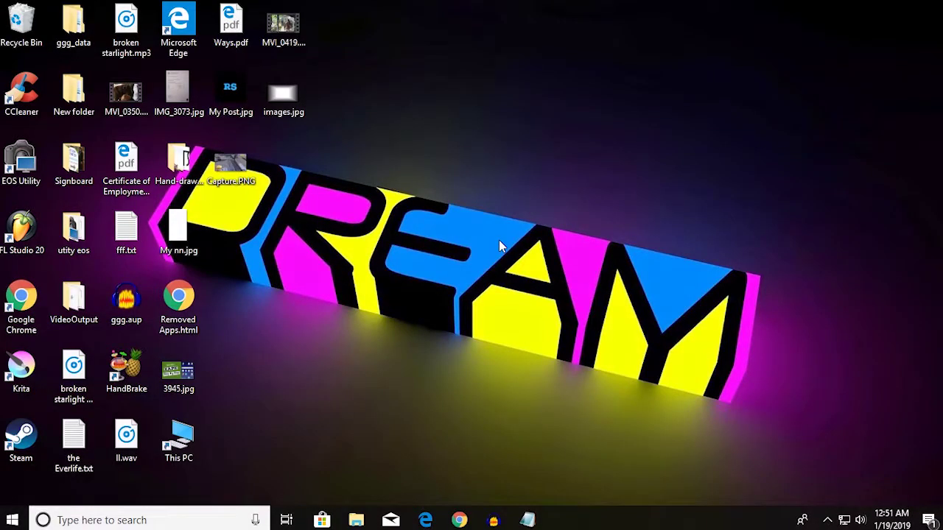
Step: Search for "advance sy", view the advanced system settings, and open the Performance settings
left_click(166, 520)
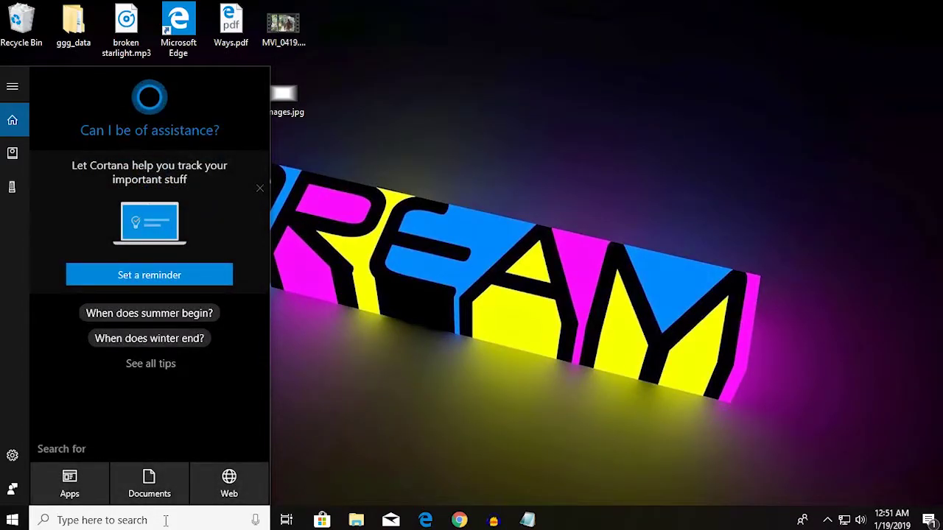
type("advance sy")
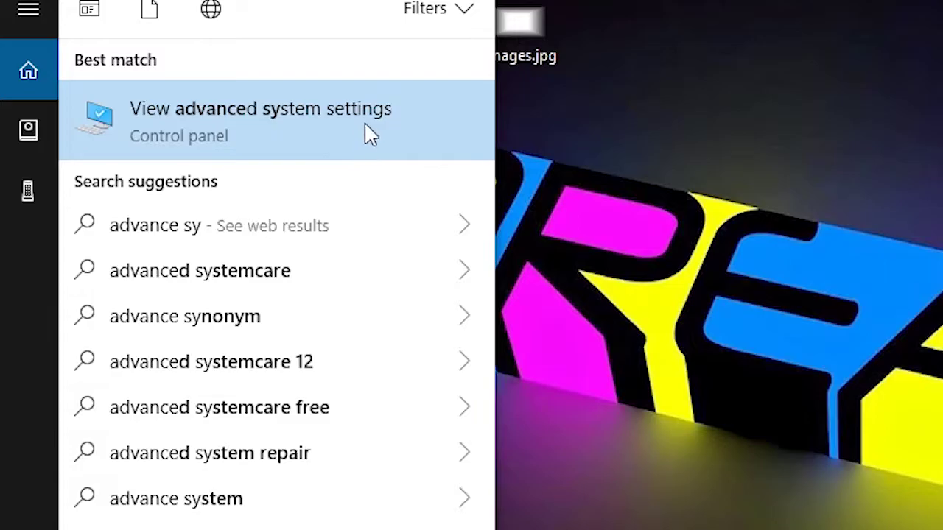
left_click(372, 110)
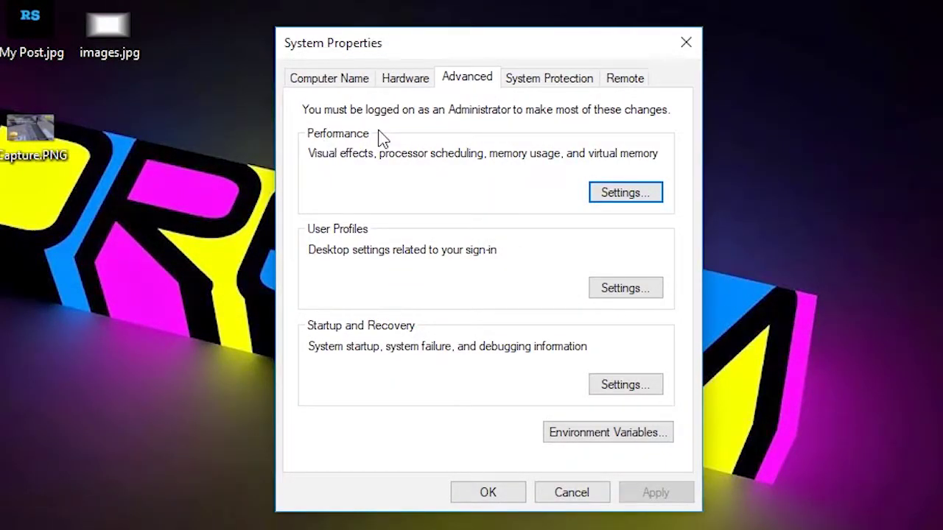
left_click(625, 193)
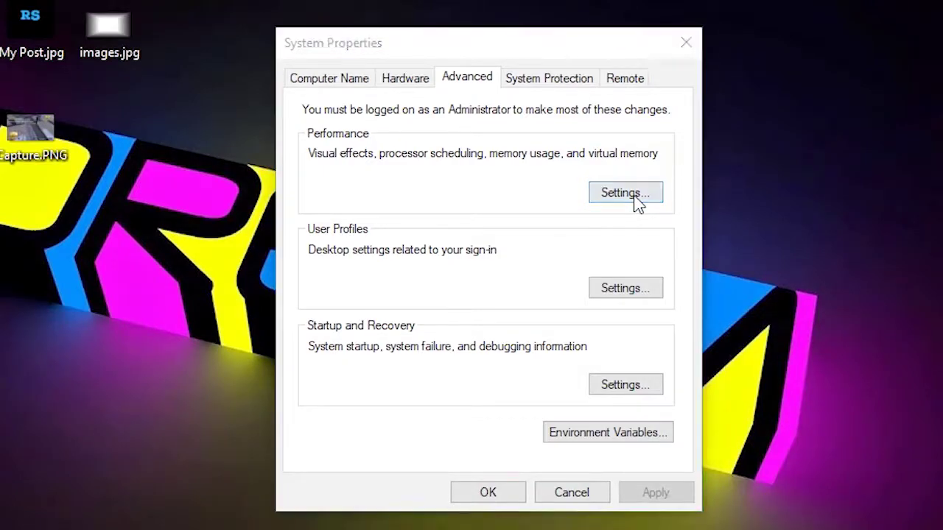
left_click_drag(626, 17, 600, 1)
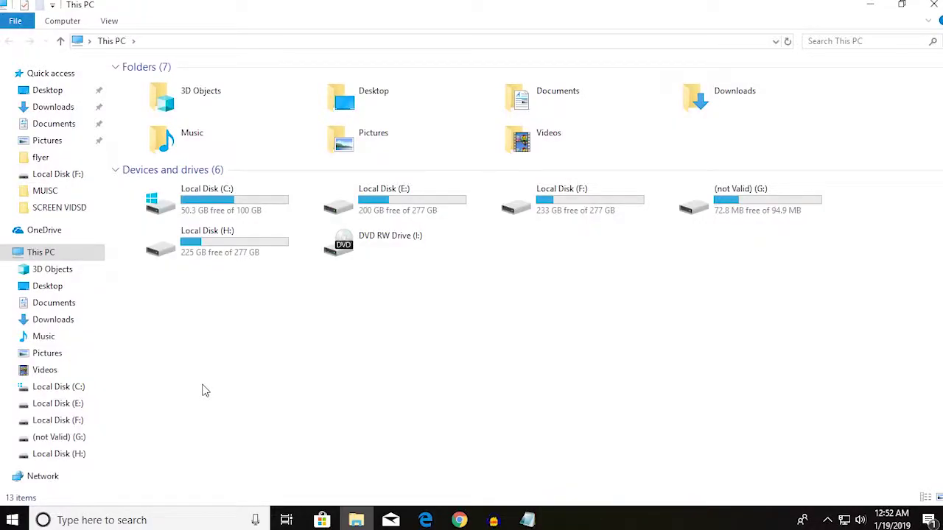
Step: Look through the folders on Local Disk (C:) and return to This PC
double_click(248, 211)
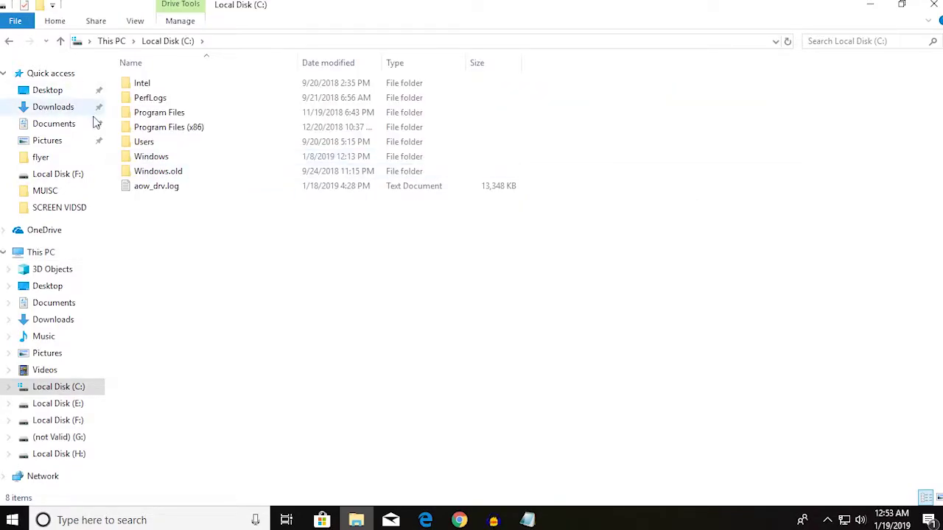
left_click(15, 42)
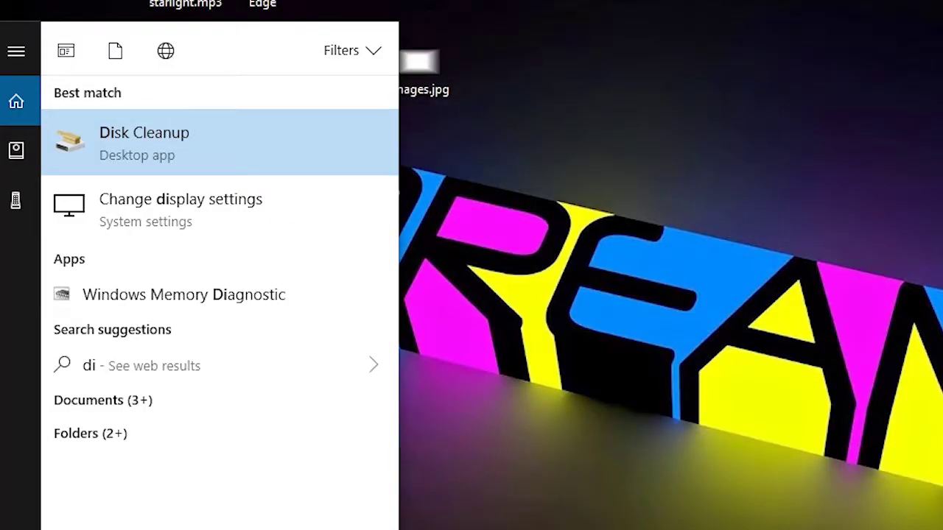
Step: Open Disk Cleanup and choose the (C:) drive for cleaning
left_click(258, 129)
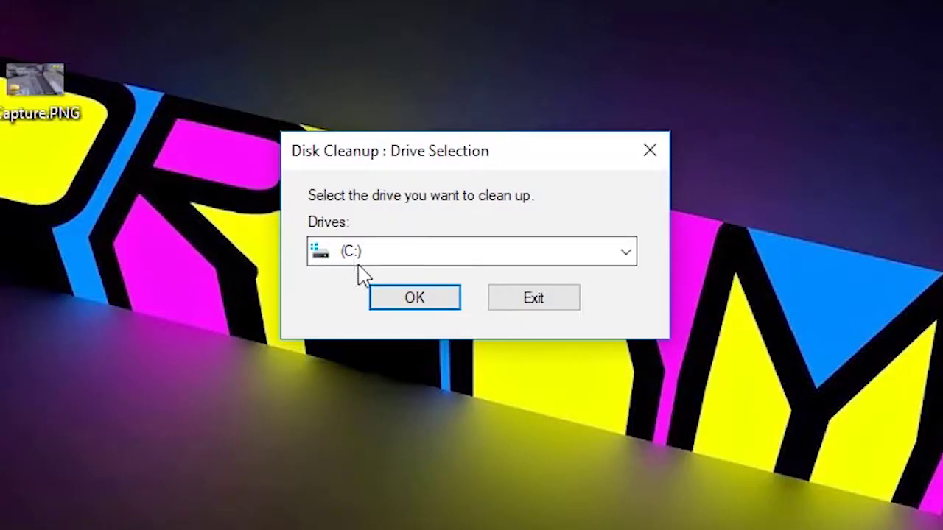
left_click(443, 260)
left_click(443, 261)
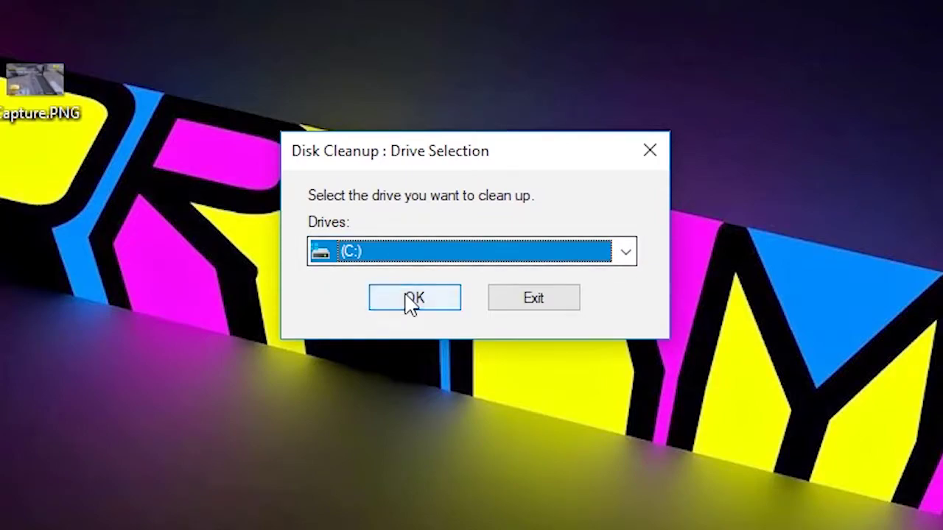
left_click(413, 300)
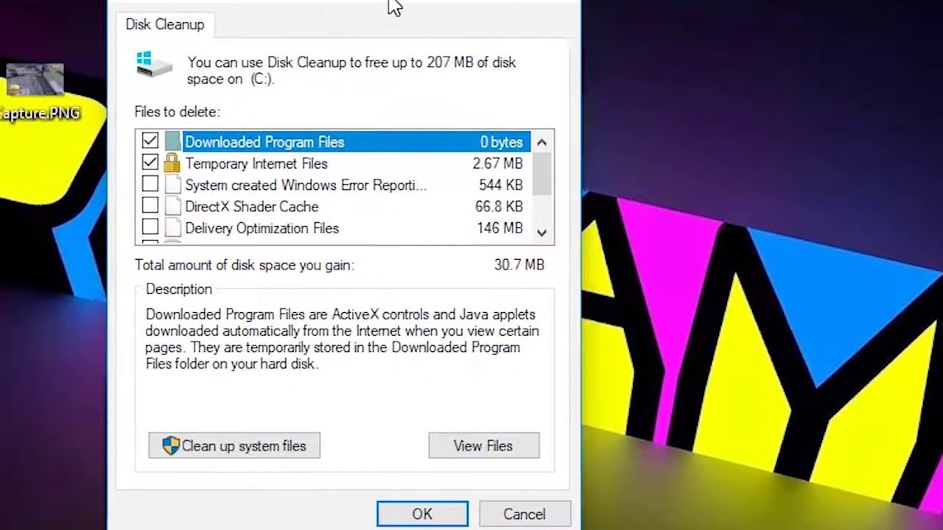
Step: Examine the list of file categories Disk Cleanup can delete, then cancel the cleanup
left_click_drag(244, 164, 257, 206)
left_click_drag(548, 196, 552, 154)
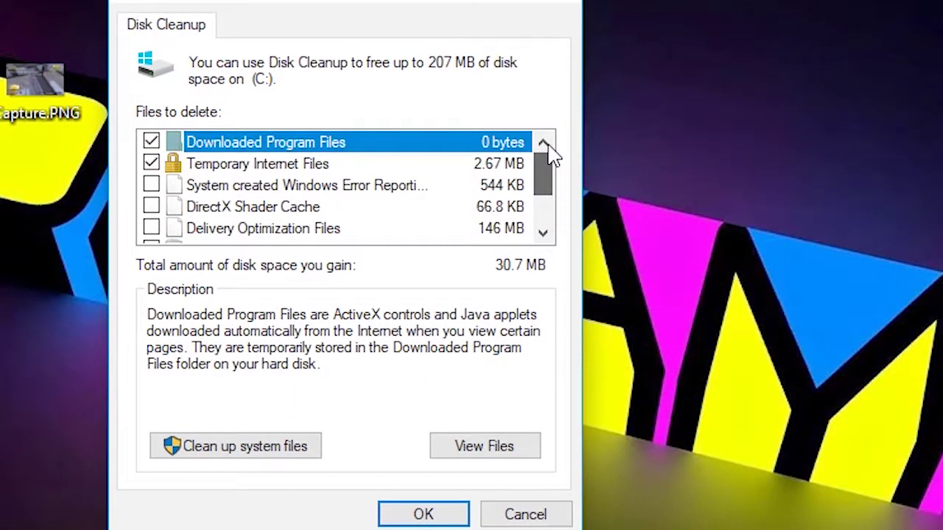
scroll(544, 192, "down", 1)
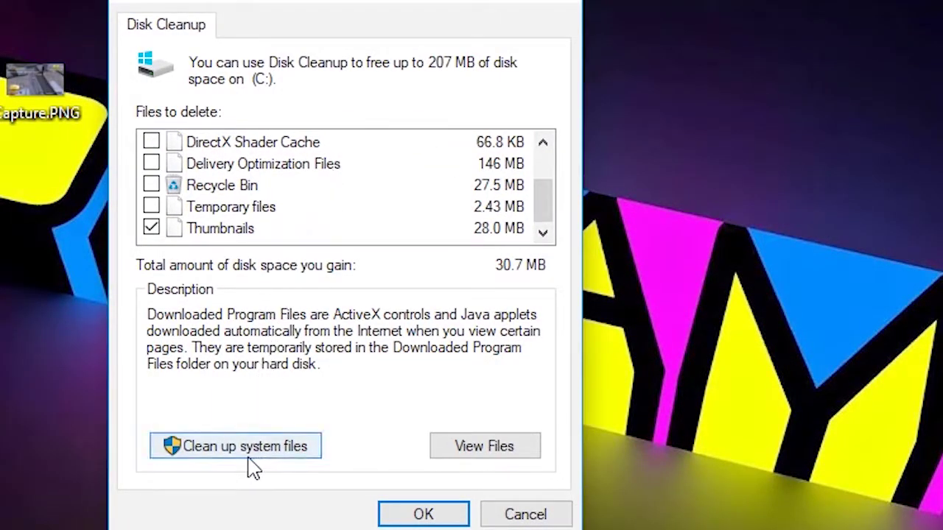
left_click(495, 515)
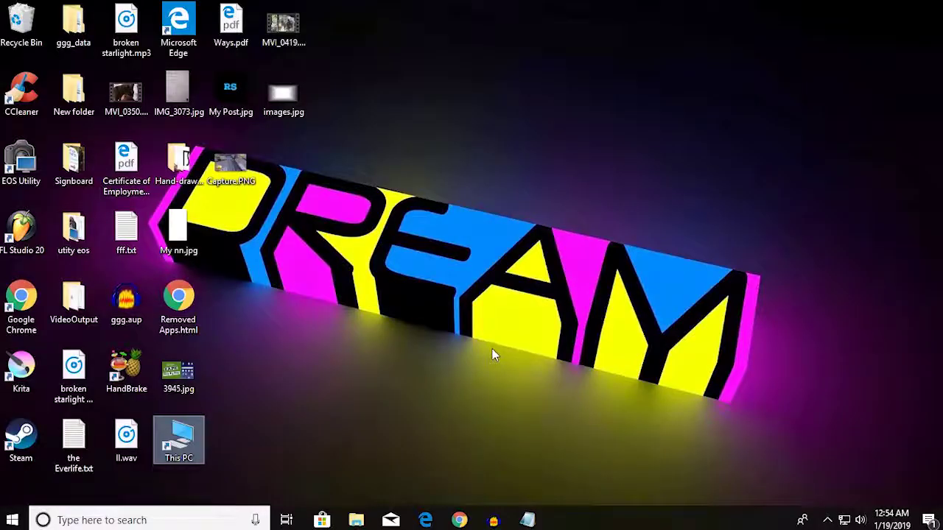
Step: Switch to CCleaner, examine its analysis of the files that can be removed, and close it
left_click(33, 90)
double_click(33, 90)
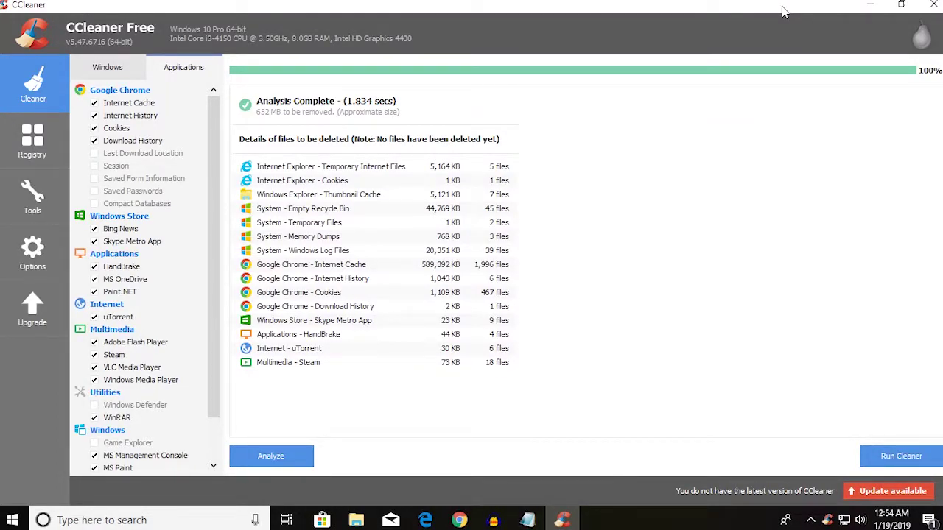
left_click(934, 5)
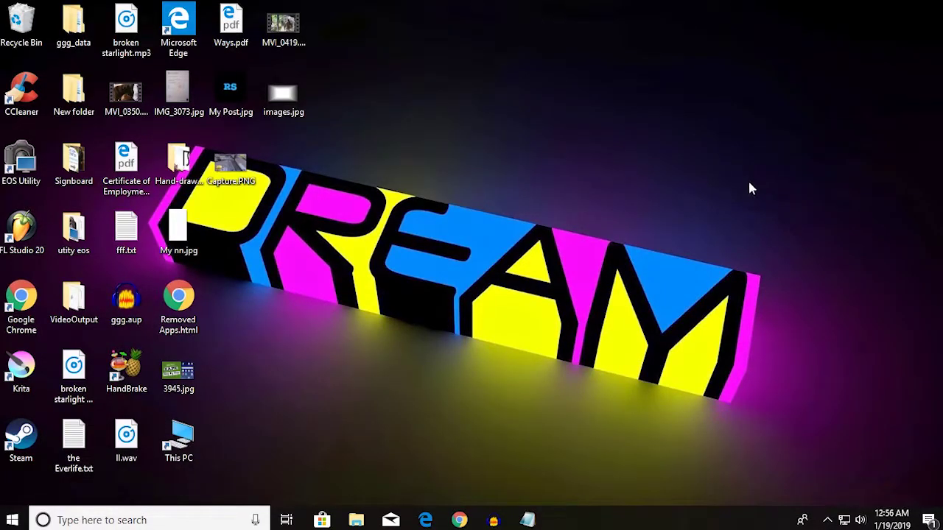
Step: Open Task Manager and view the list of startup programs
right_click(663, 527)
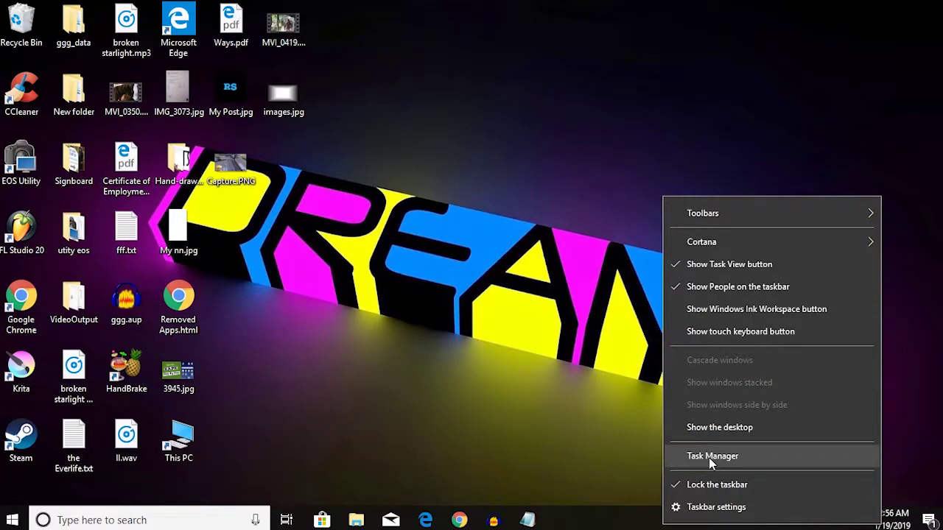
left_click(709, 458)
left_click_drag(389, 27, 474, 12)
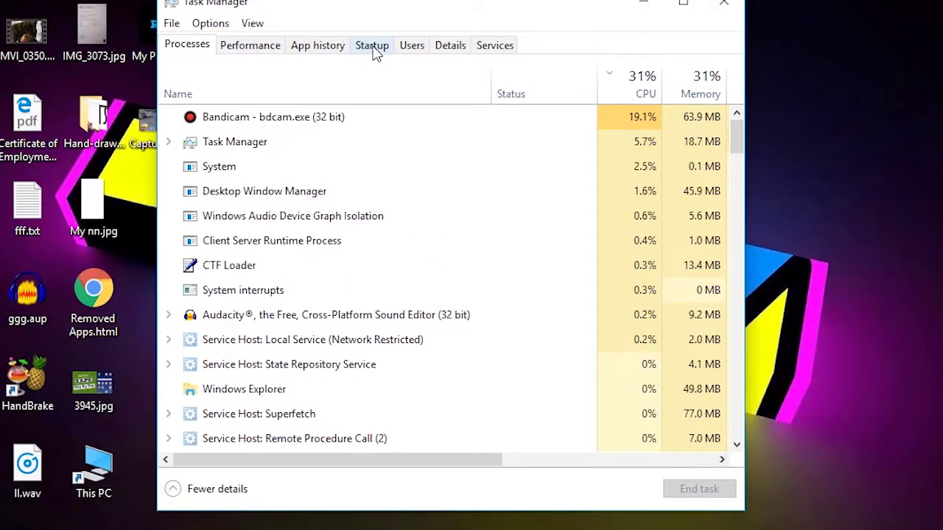
left_click(372, 47)
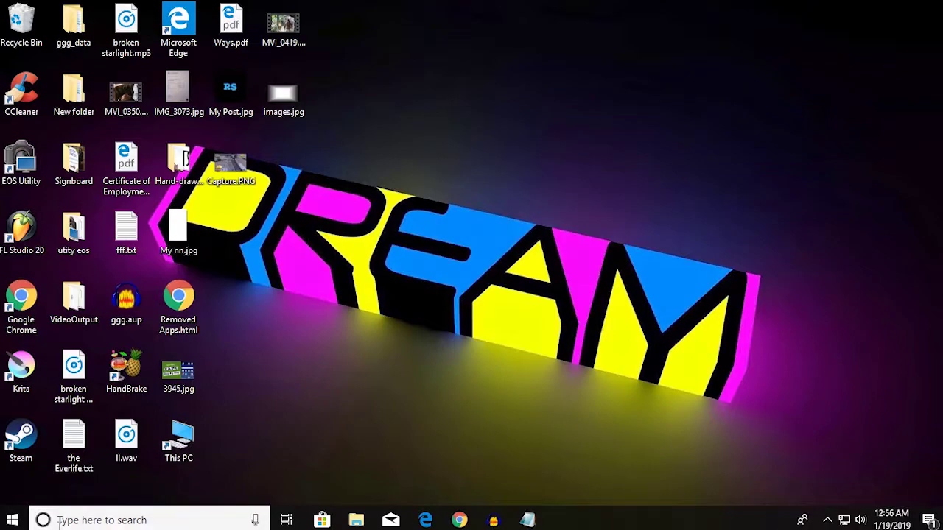
Step: Open the Run dialog and launch the Services console with services.msc
left_click(81, 520)
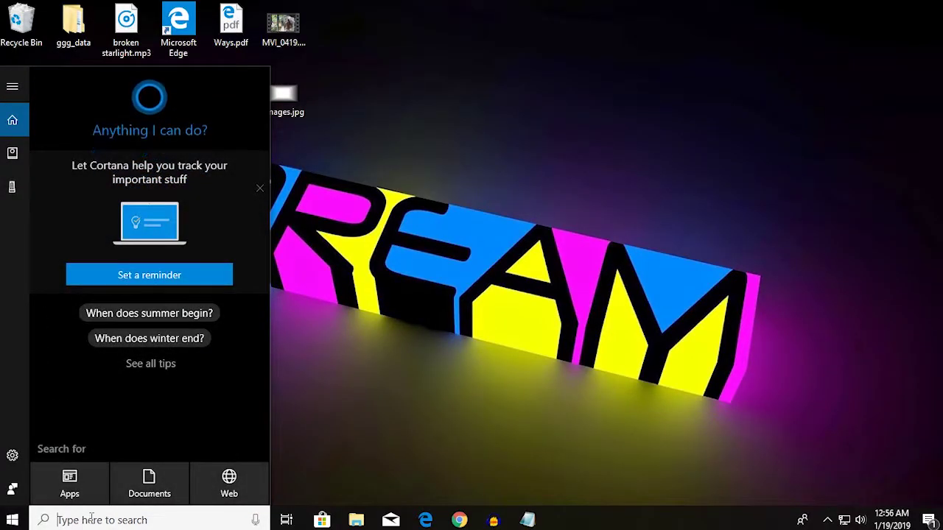
type("run")
key("Return")
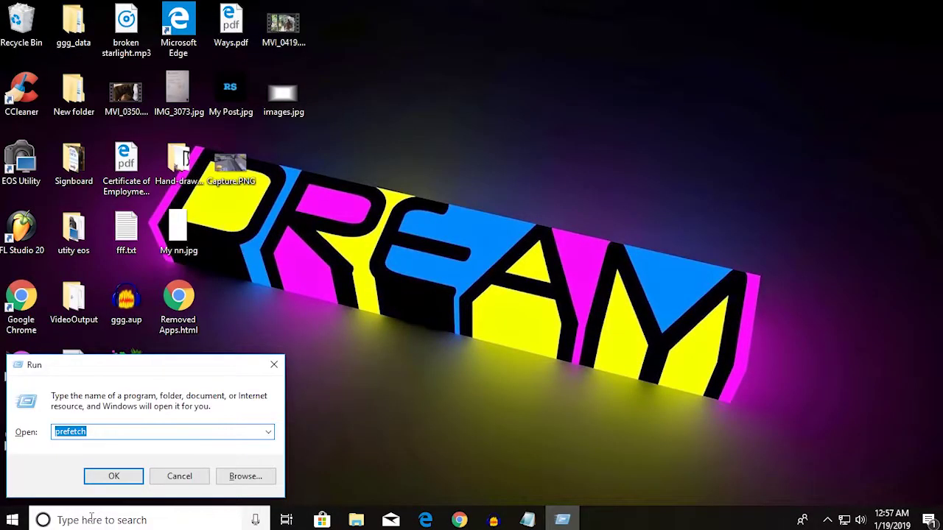
key("BackSpace")
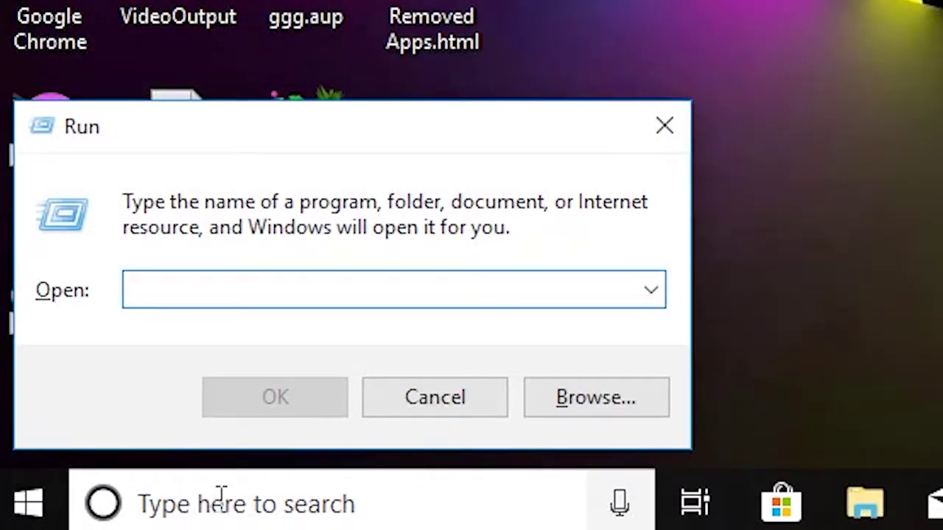
type("service")
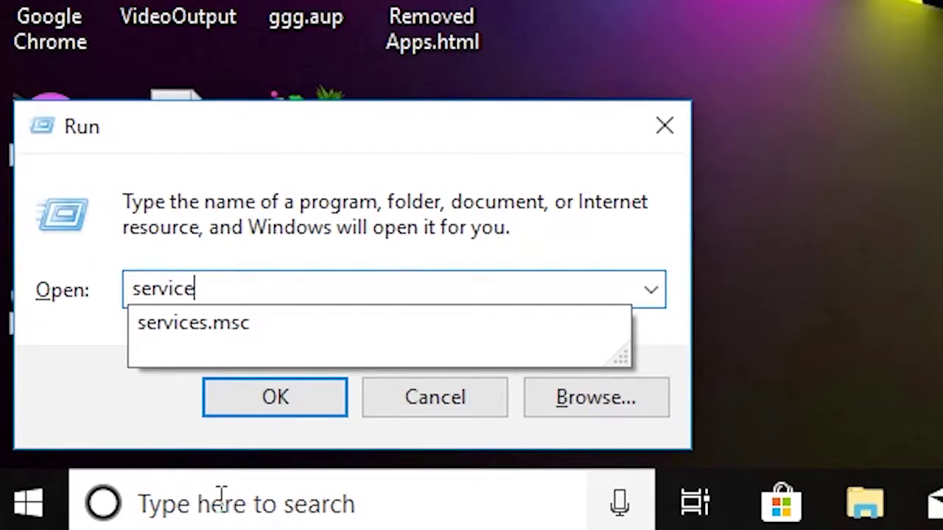
type("s,msc")
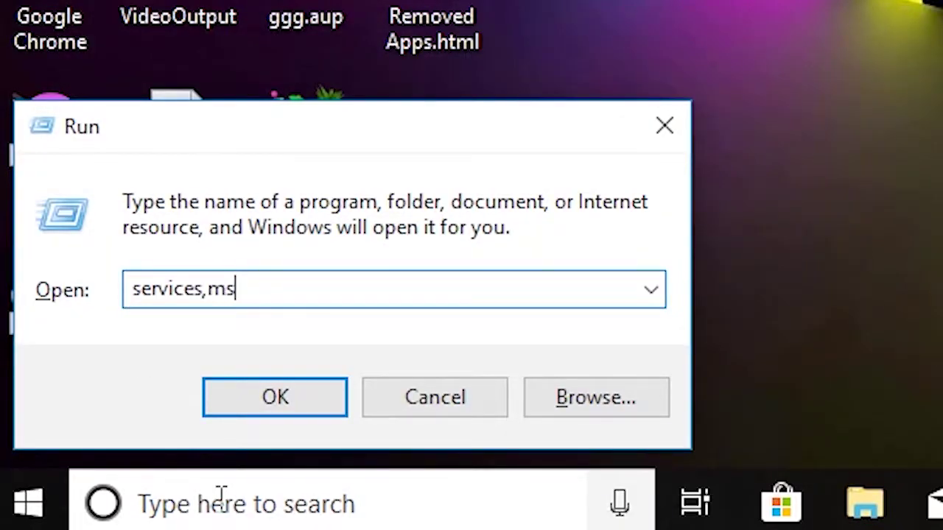
key("BackSpace")
key("BackSpace")
key("BackSpace")
key("BackSpace")
key("BackSpace")
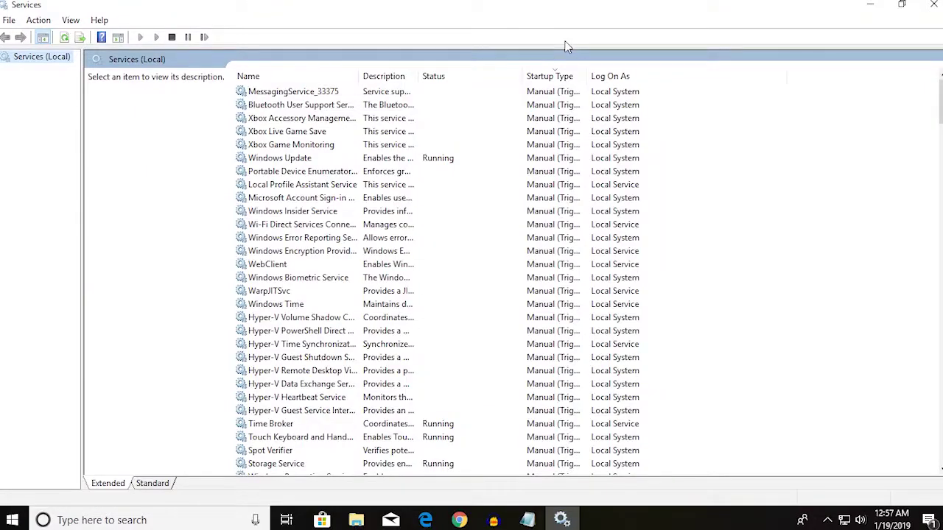
Step: Sort the local services by startup type and examine the ones set to start automatically
scroll(554, 64, "down", 5)
scroll(554, 70, "down", 7)
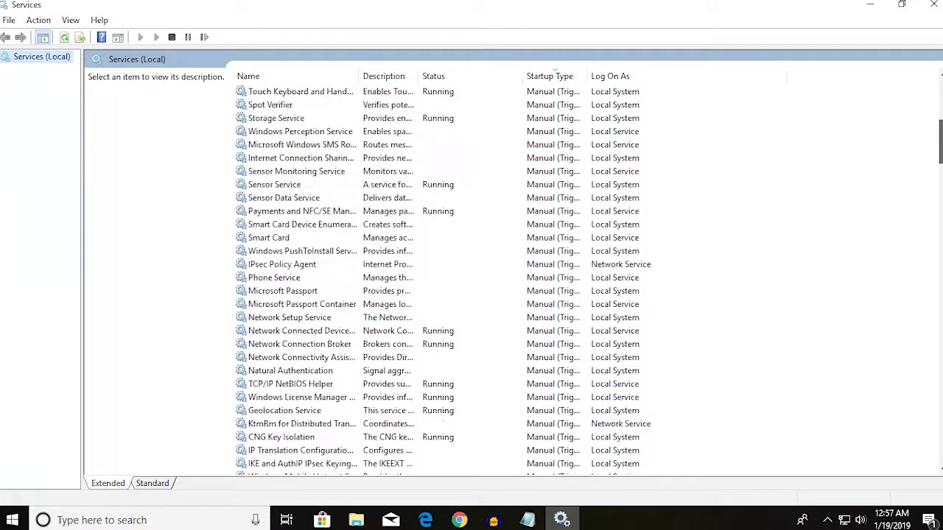
scroll(553, 79, "up", 11)
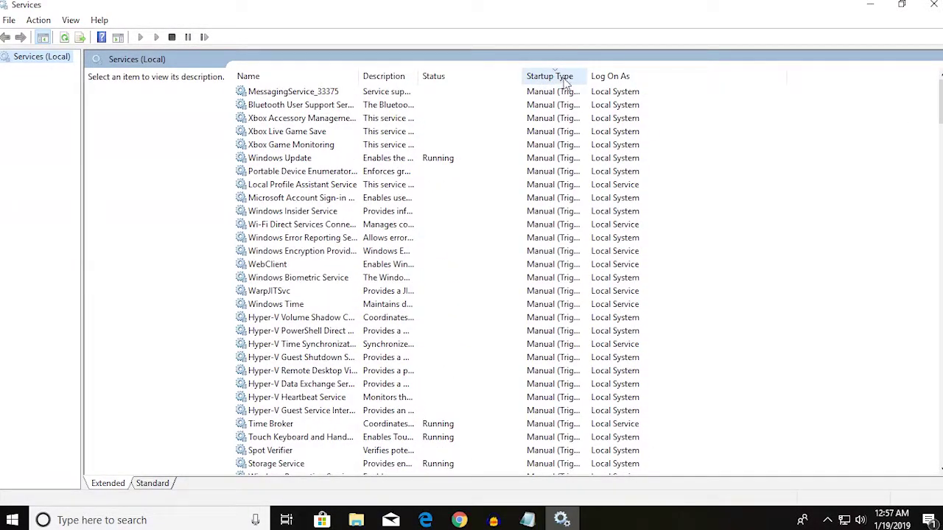
left_click(567, 79)
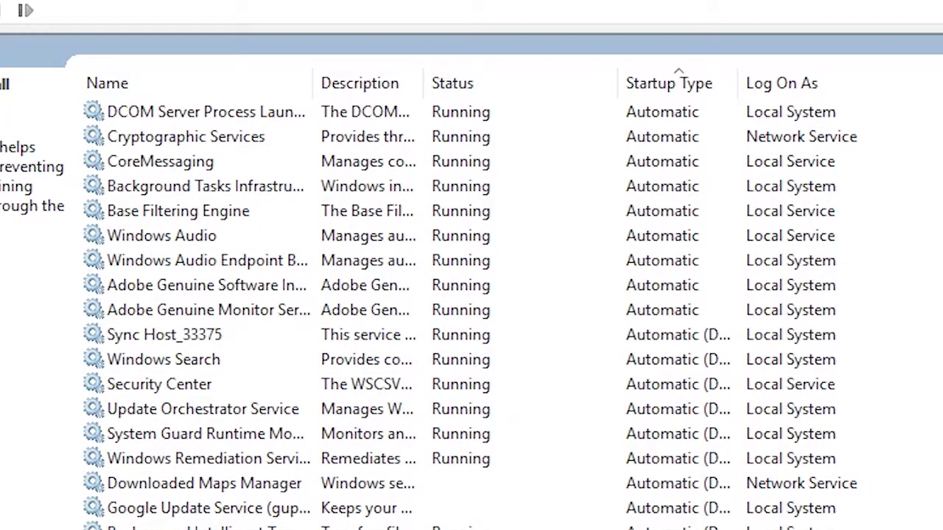
left_click_drag(941, 165, 941, 83)
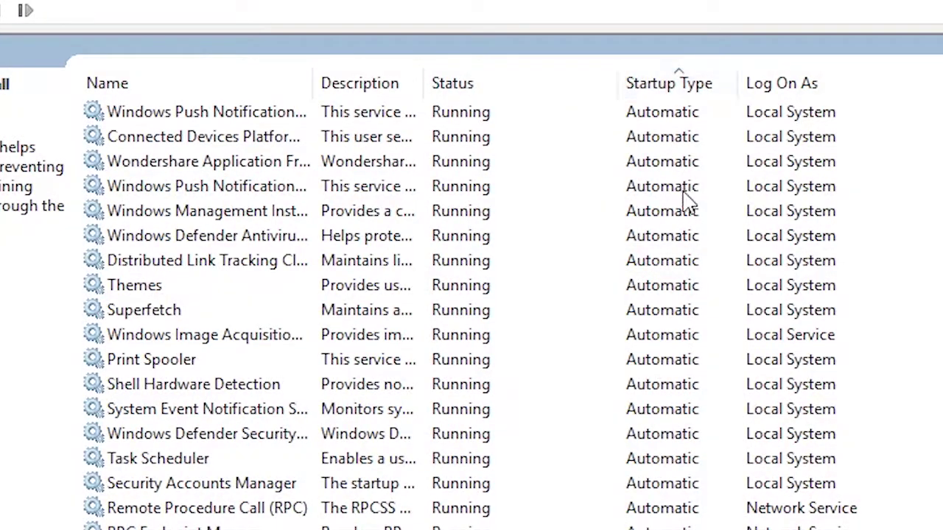
scroll(711, 295, "down", 6)
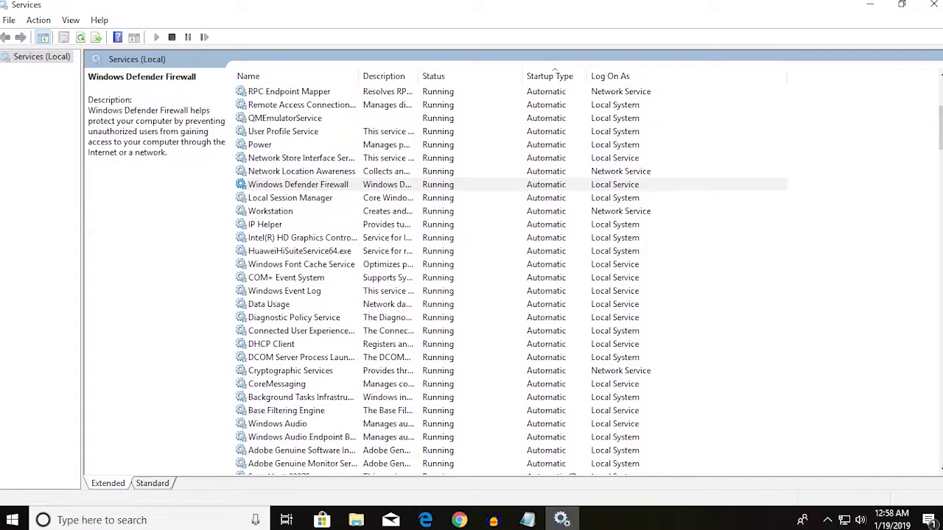
scroll(508, 280, "down", 7)
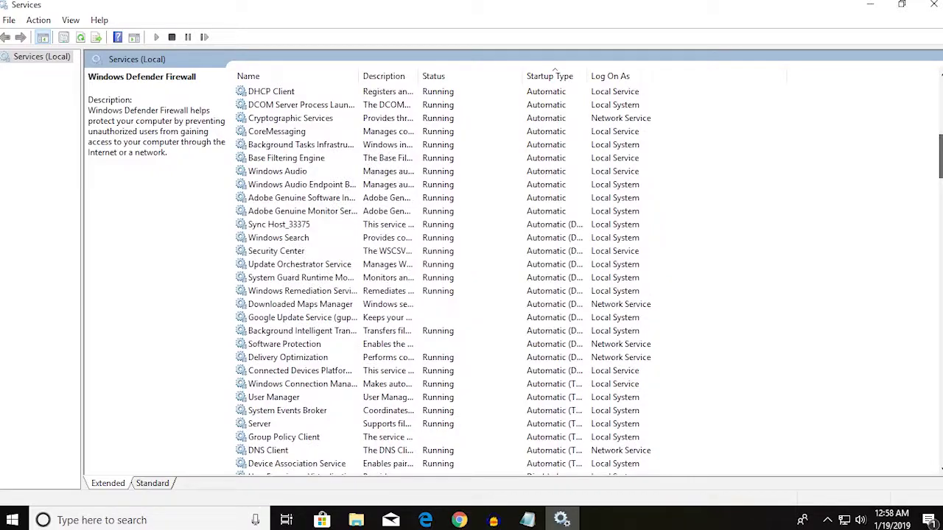